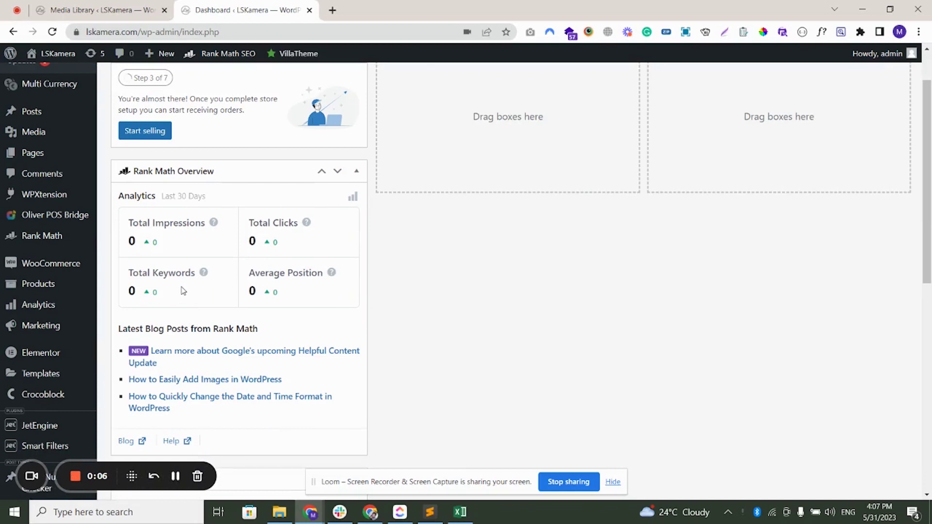
Open the product export page from the WooCommerce product list
mouse_move(46, 288)
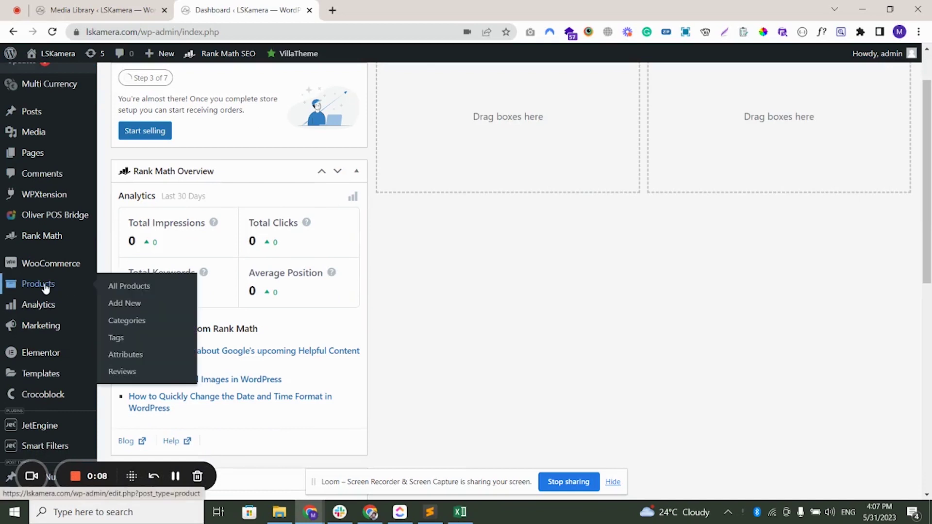
click(45, 288)
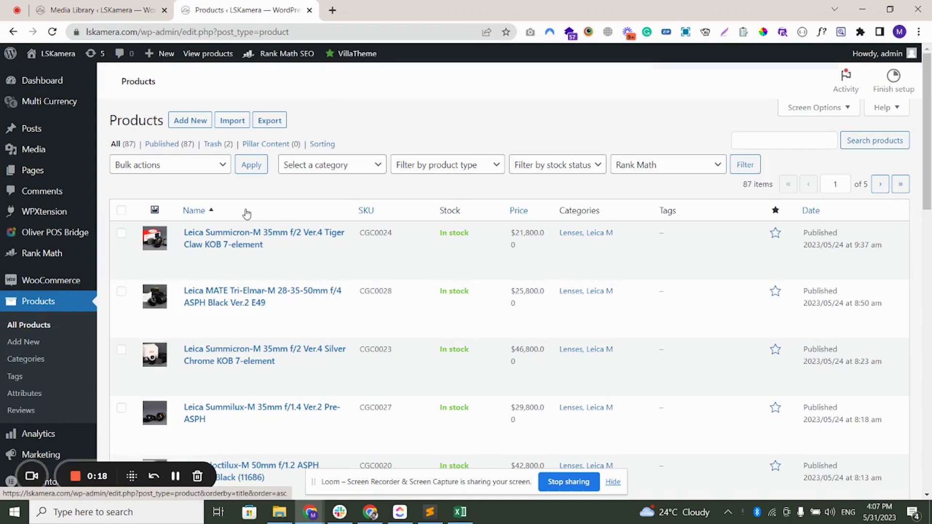
click(279, 122)
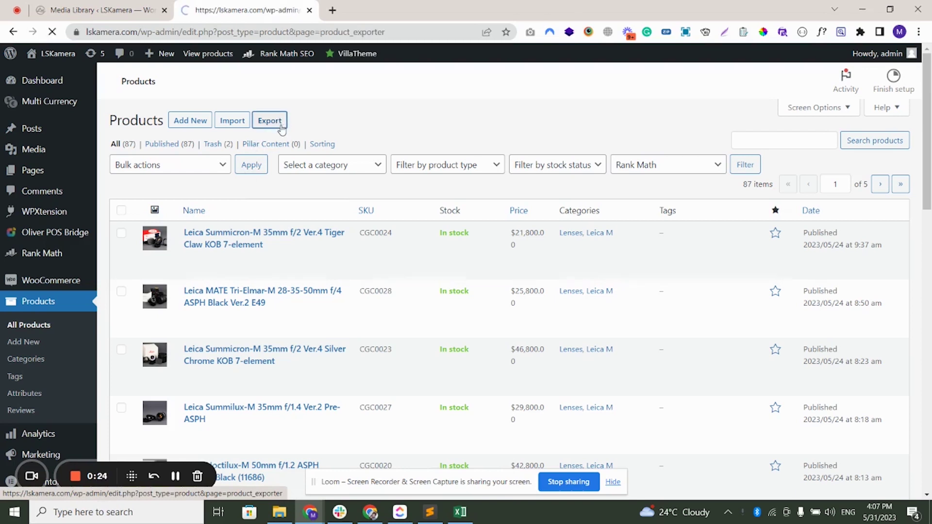
Open the product list in a new browser tab and open the Leica Summicron-M 35mm f/2 Ver.4 Tiger Claw KOB 7-element for editing
scroll(316, 155, down, 5)
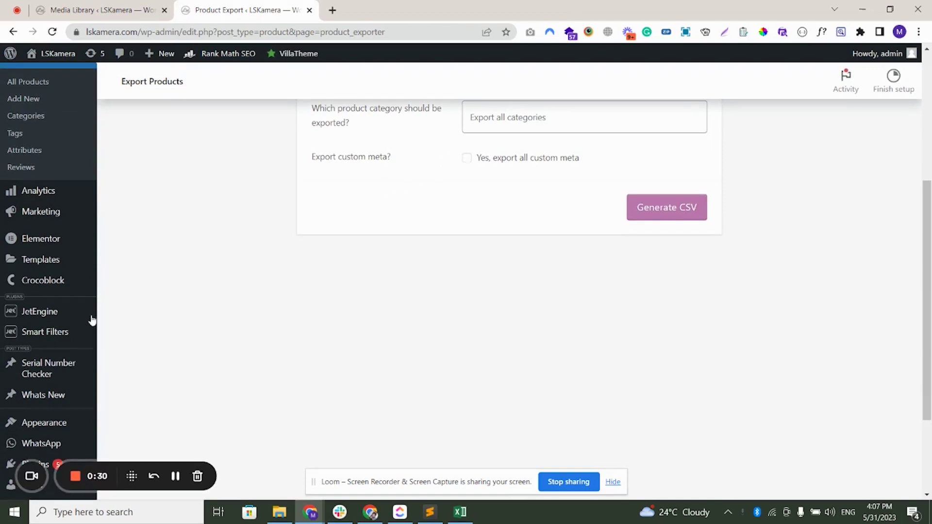
scroll(72, 313, down, 3)
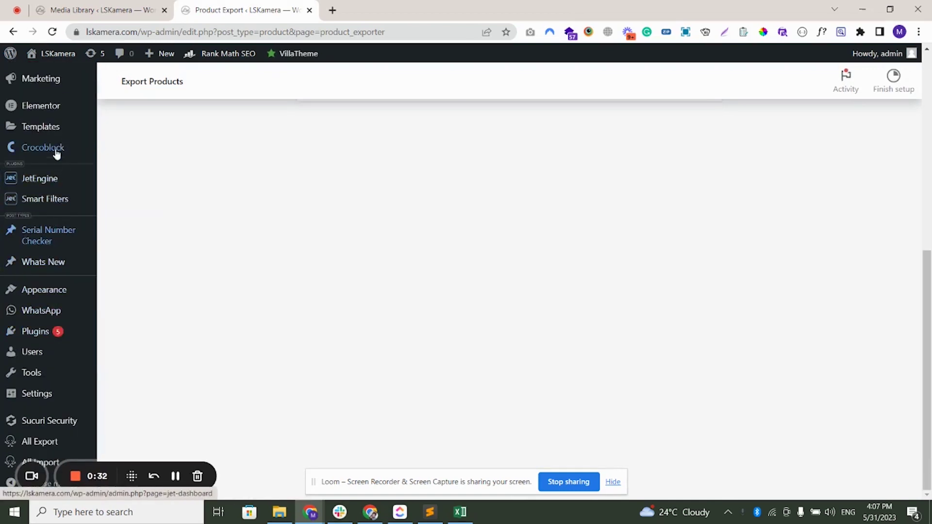
scroll(80, 146, up, 5)
right_click(42, 192)
click(60, 199)
click(390, 6)
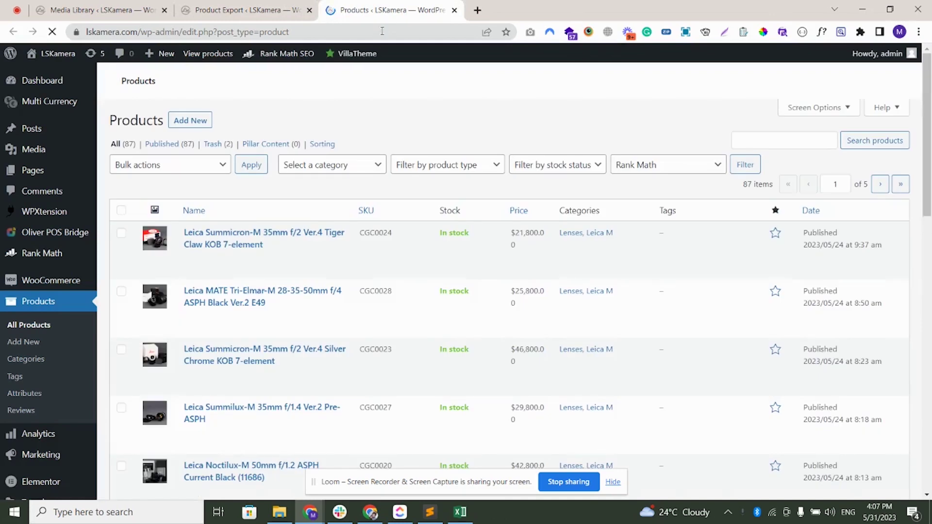
mouse_move(213, 266)
click(234, 258)
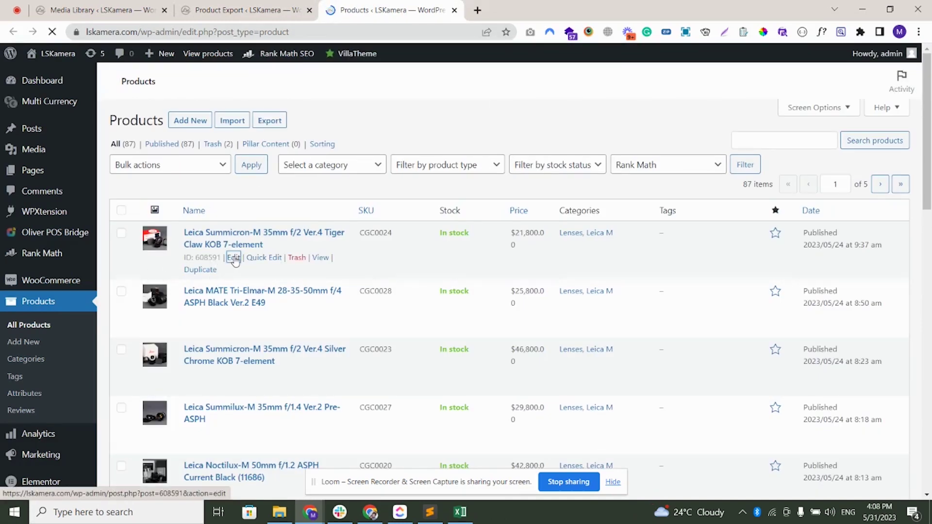
Return to the product export page and include all custom meta in the export
click(248, 10)
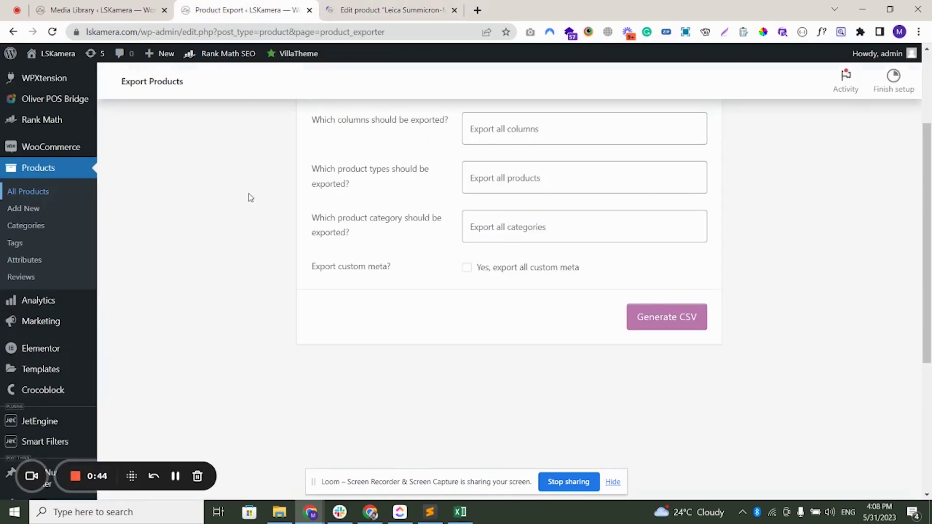
click(378, 10)
click(267, 9)
click(467, 268)
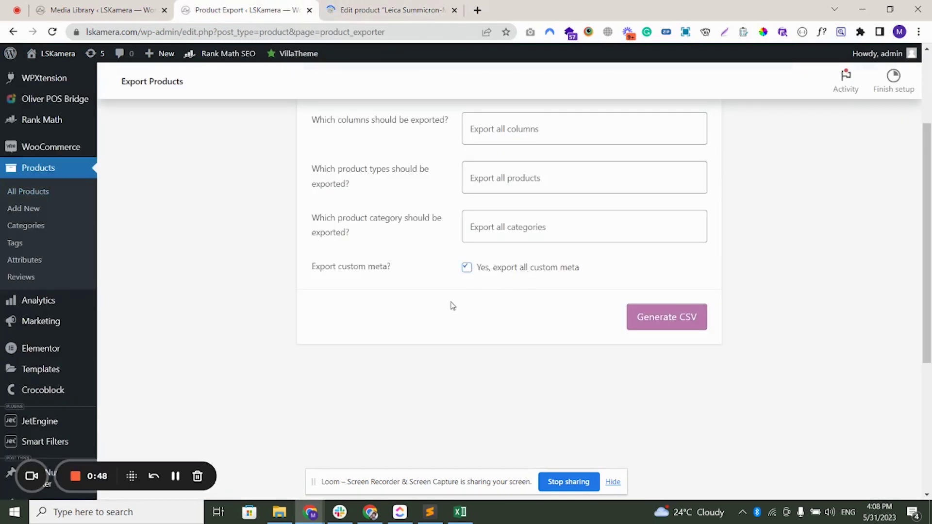
Examine the Products Custom Fields section of the Leica Summicron-M product, dismissing the chat notification
click(410, 9)
scroll(418, 153, down, 8)
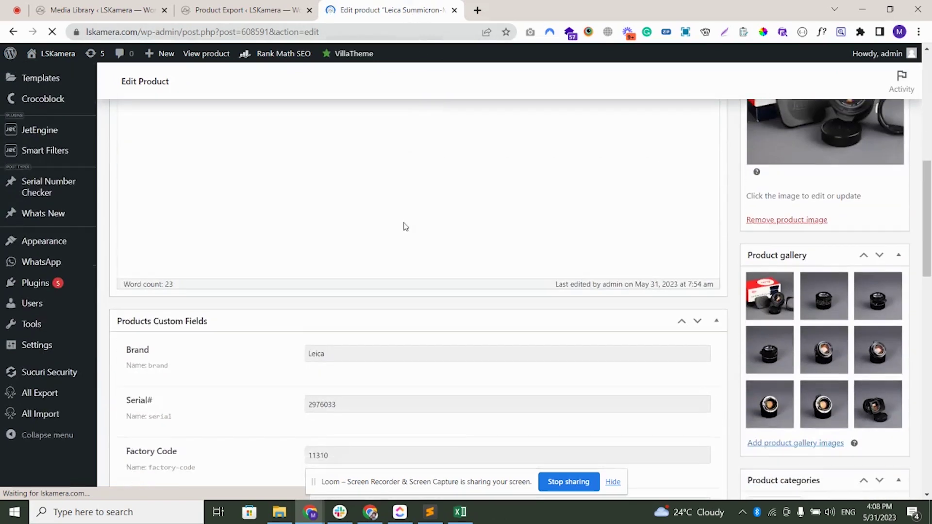
scroll(406, 218, down, 4)
scroll(228, 220, up, 8)
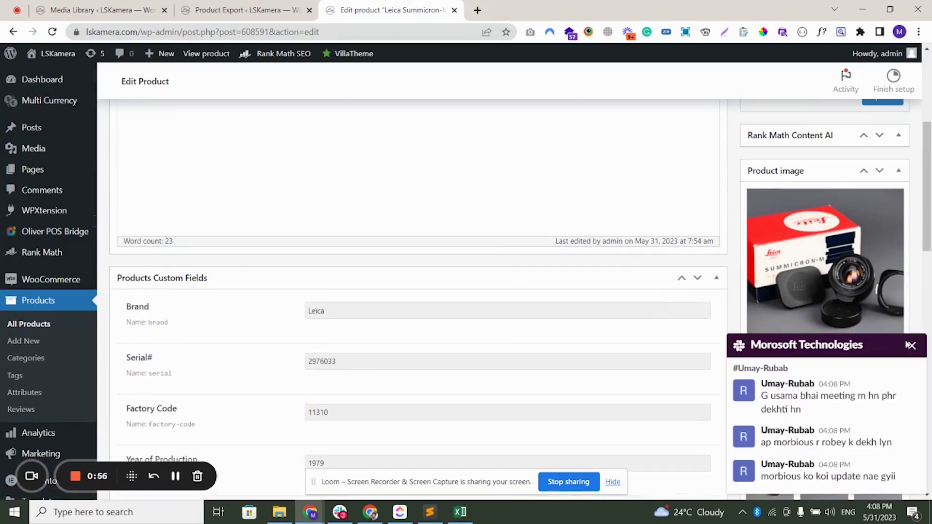
click(912, 346)
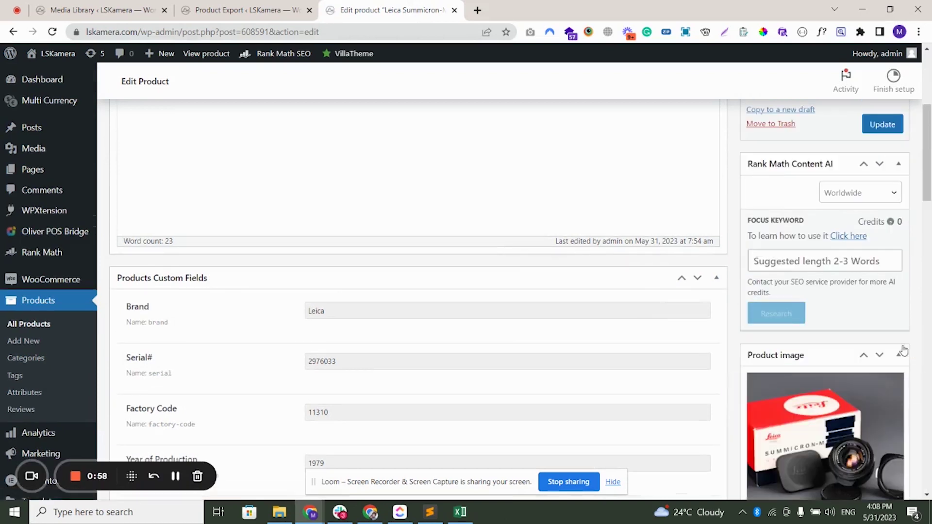
key(ctrl+shift+Tab)
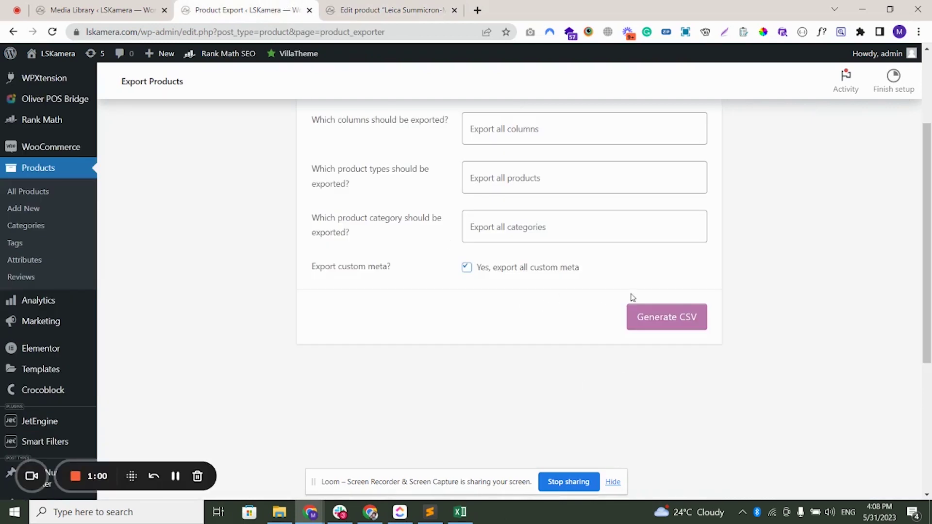
click(422, 10)
click(262, 8)
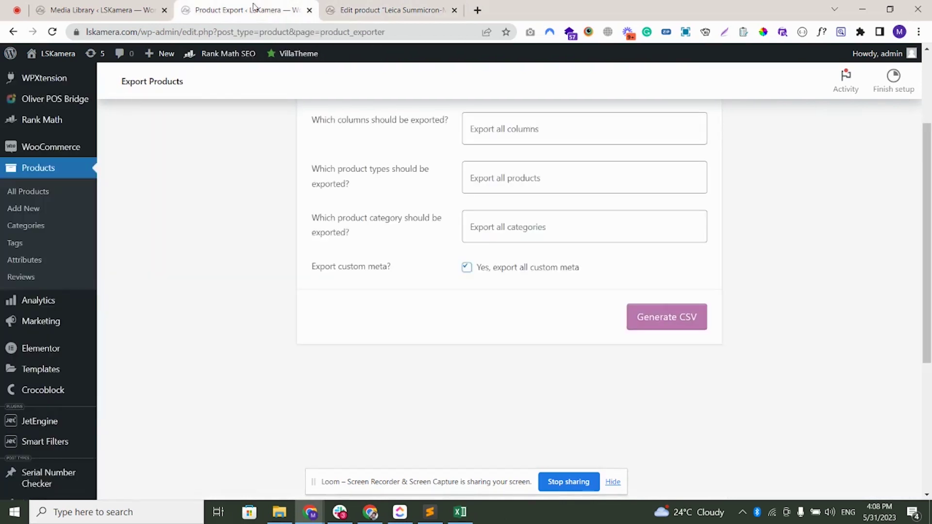
click(673, 320)
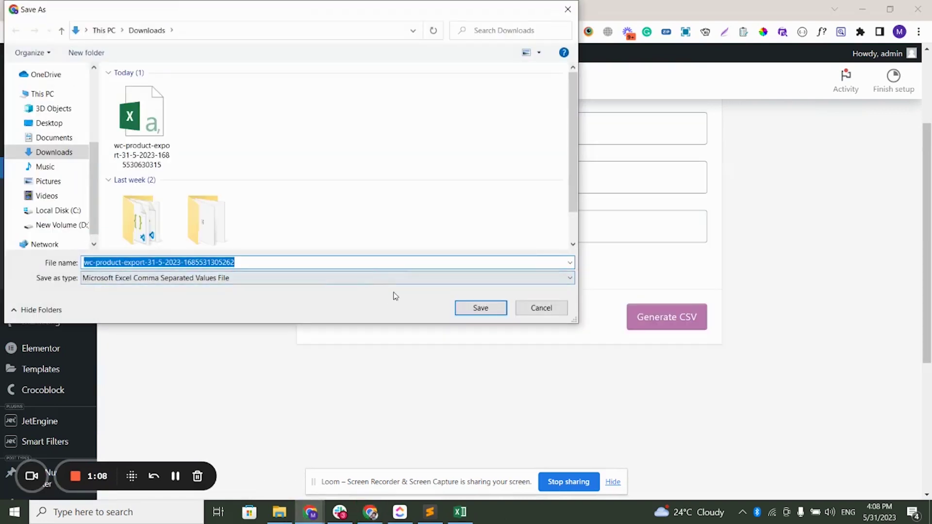
click(45, 126)
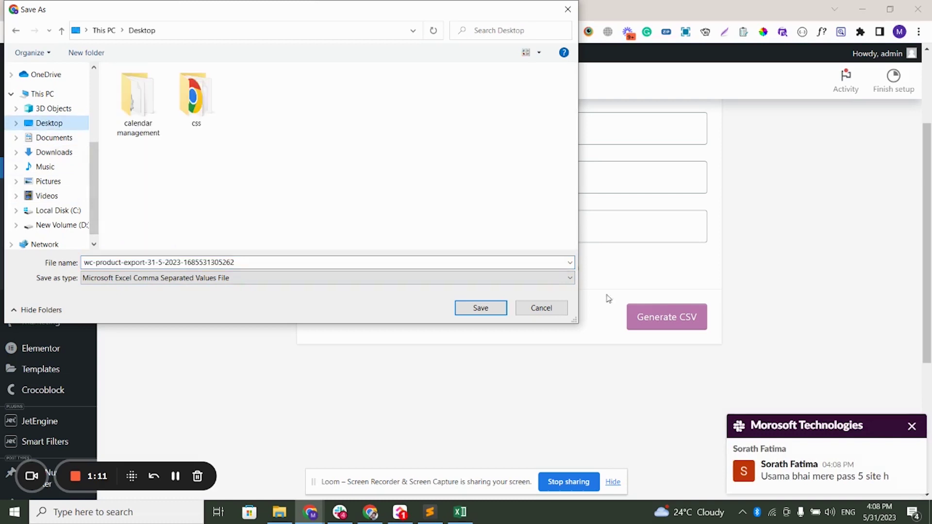
click(912, 427)
click(480, 309)
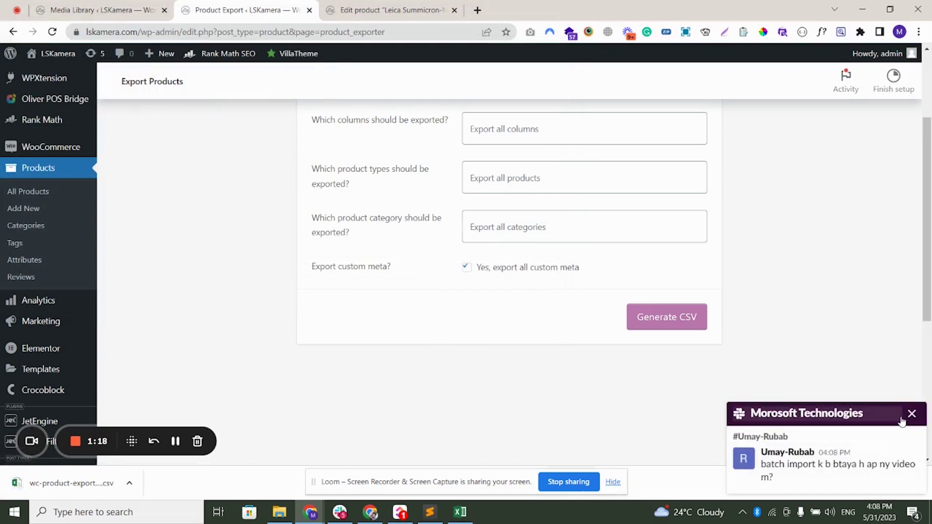
click(911, 414)
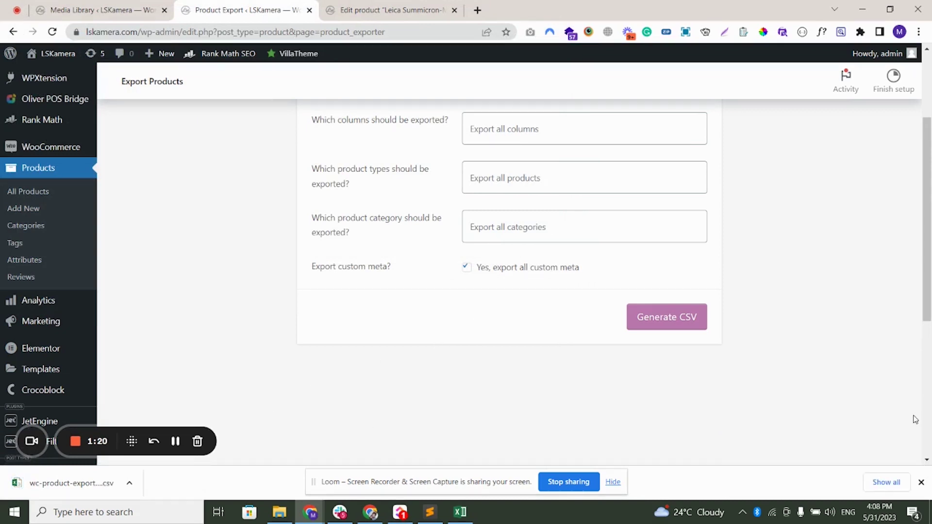
Return the export tab to the All Products list and open the downloaded product CSV in Excel
scroll(219, 271, up, 3)
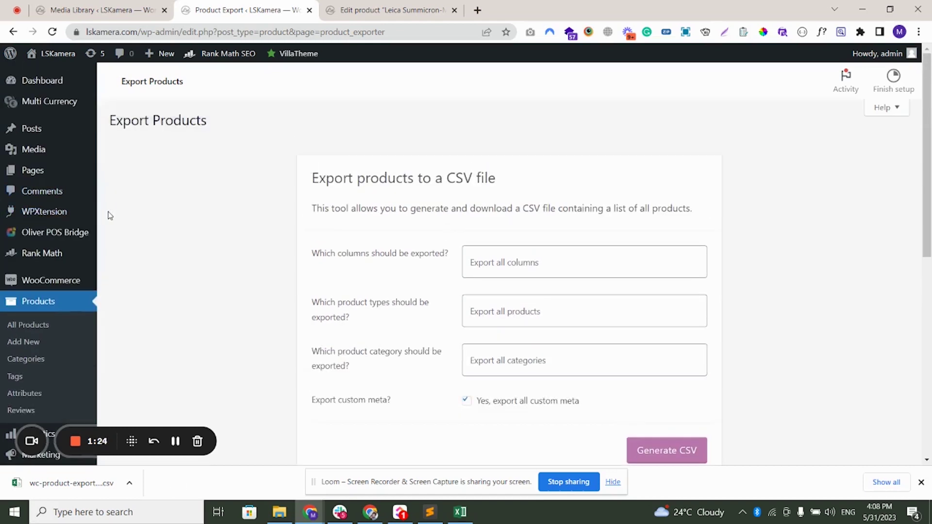
scroll(108, 212, down, 1)
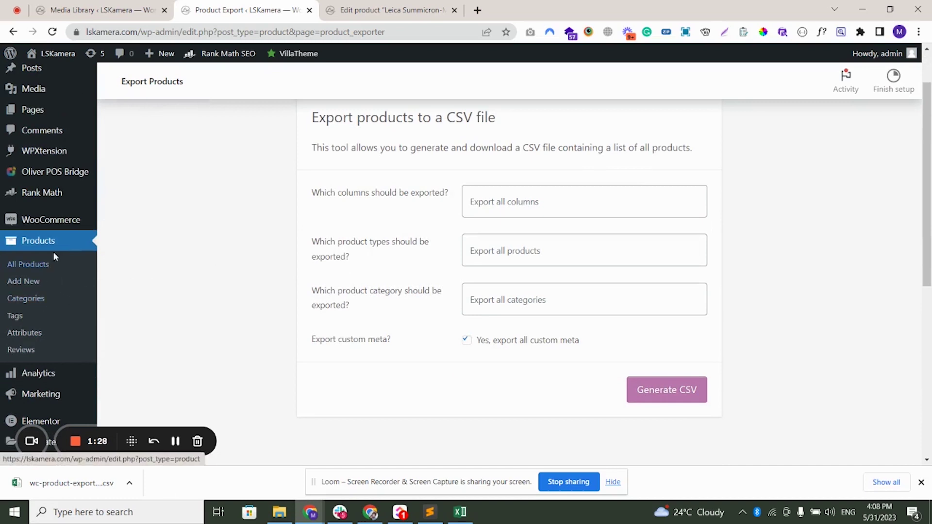
scroll(87, 266, up, 1)
click(36, 324)
click(73, 484)
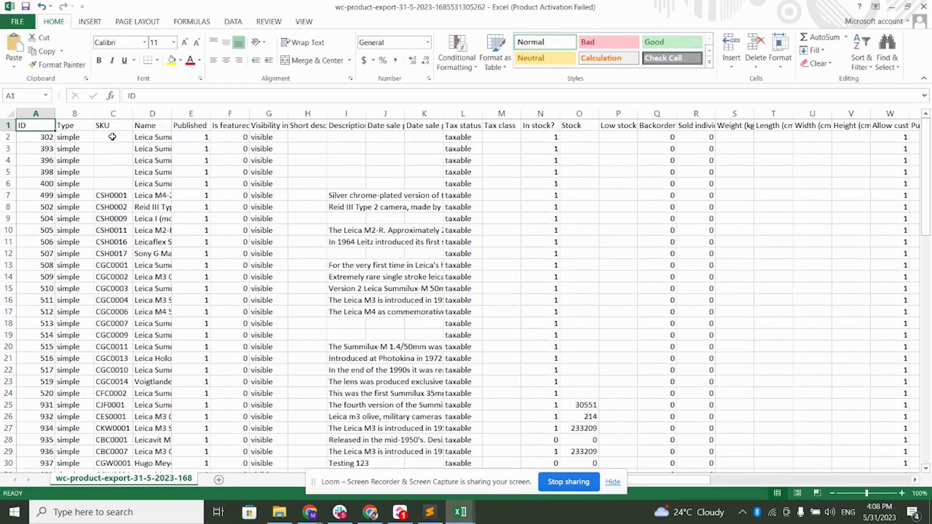
Widen the Name, Images, Categories and Meta: brand columns of the exported sheet to make their contents readable
drag(171, 119, 253, 116)
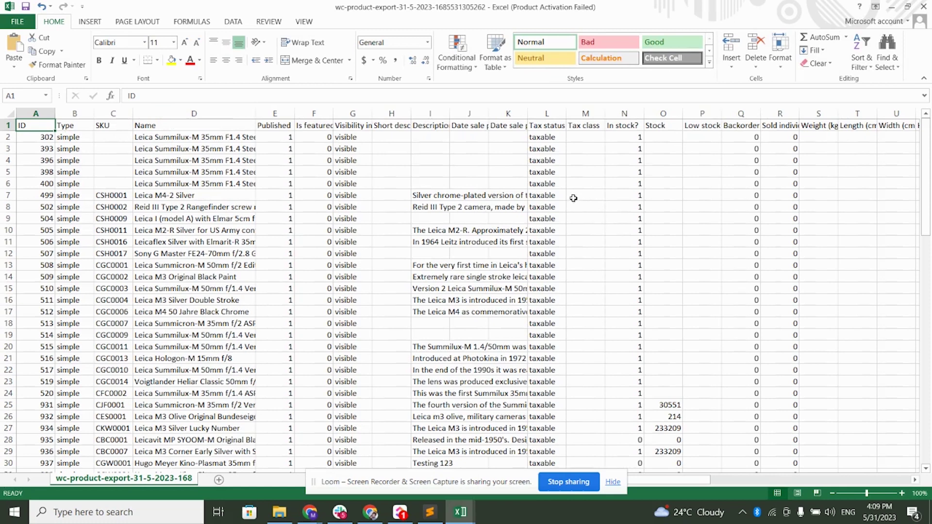
drag(680, 480, 807, 457)
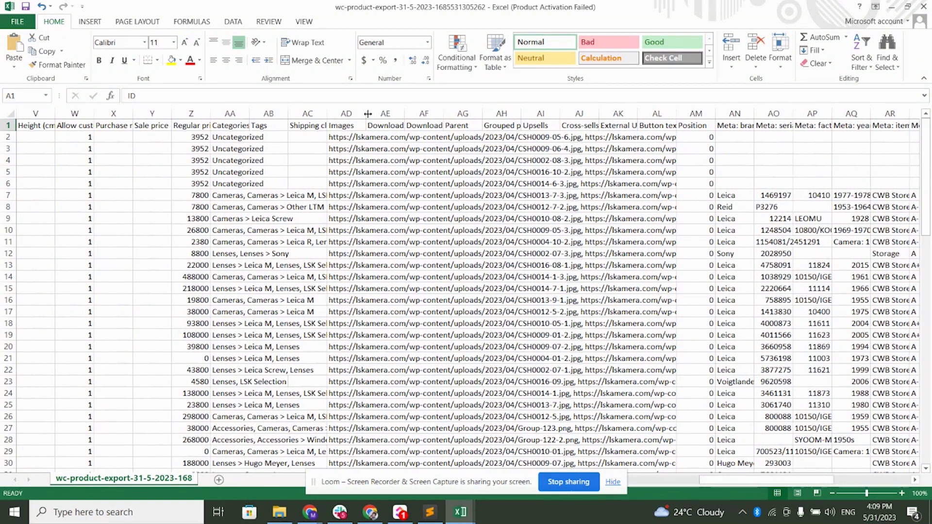
drag(364, 116, 653, 139)
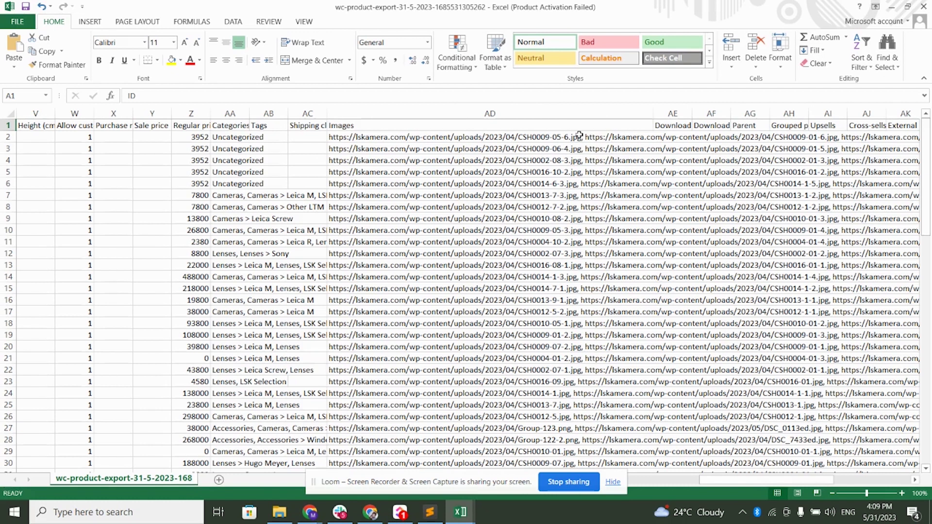
click(607, 113)
drag(249, 111, 586, 111)
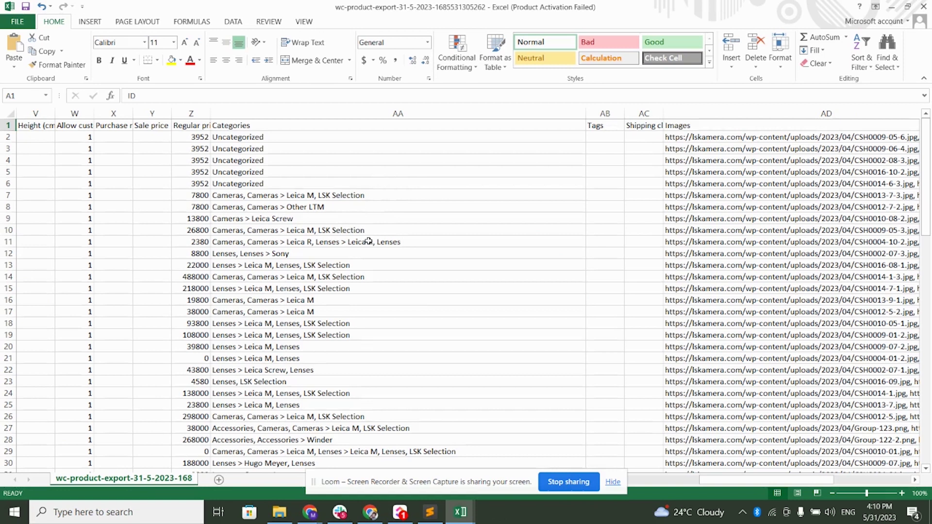
drag(757, 481, 875, 435)
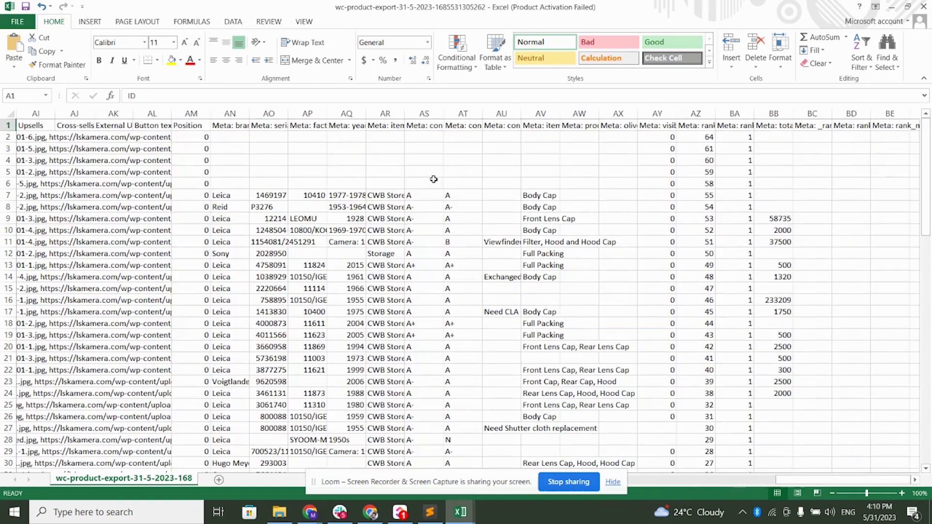
drag(250, 113, 339, 105)
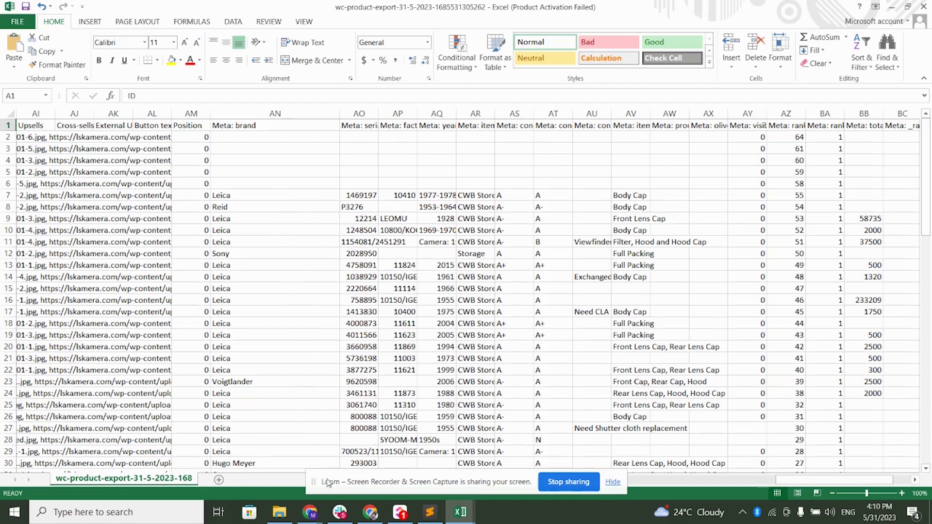
Switch back to the WordPress product list in Chrome and open the product import page
mouse_move(311, 512)
click(301, 437)
click(310, 512)
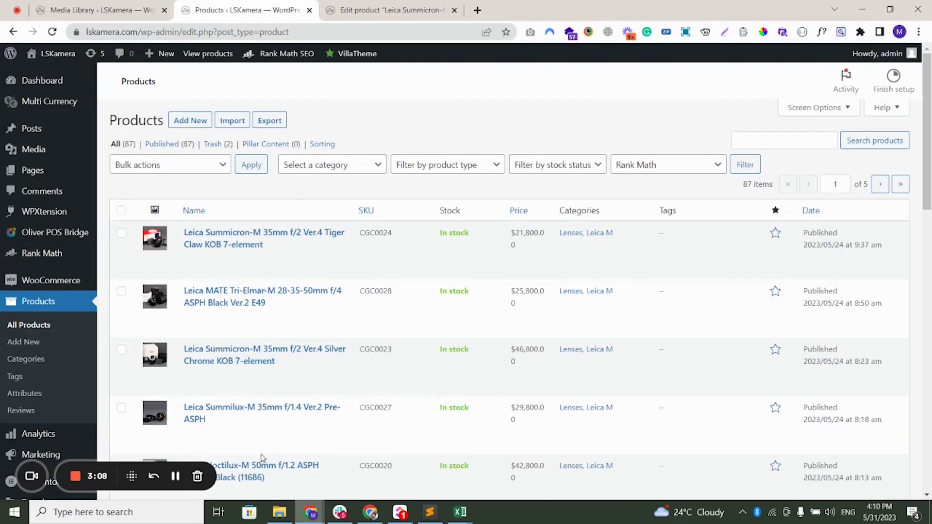
click(235, 119)
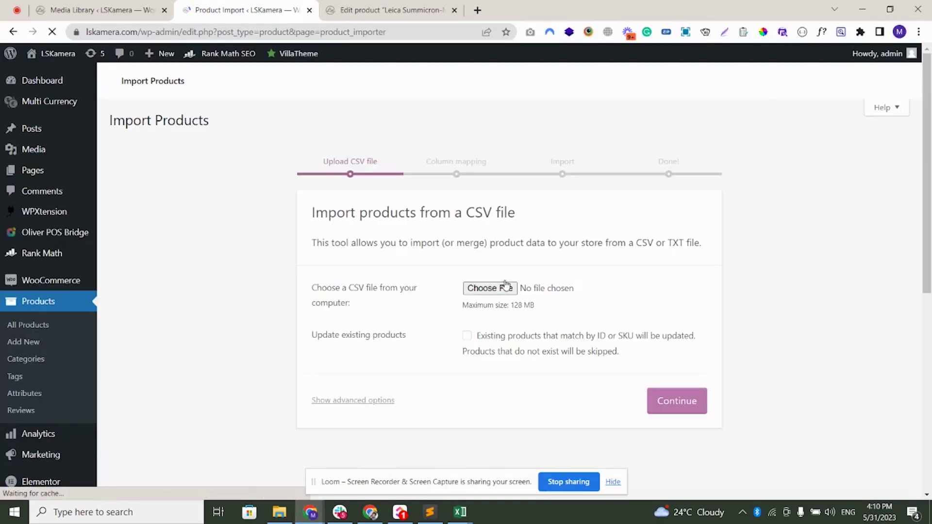
click(489, 289)
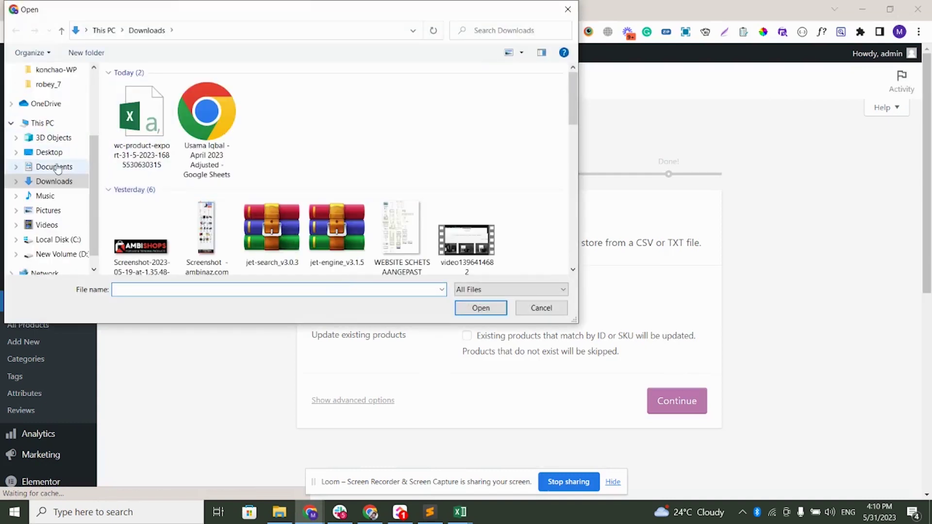
click(48, 153)
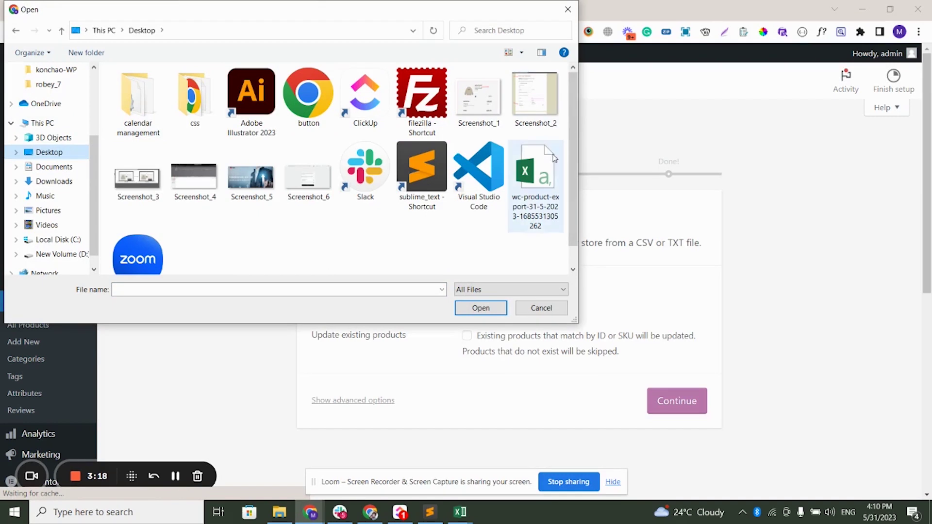
click(554, 179)
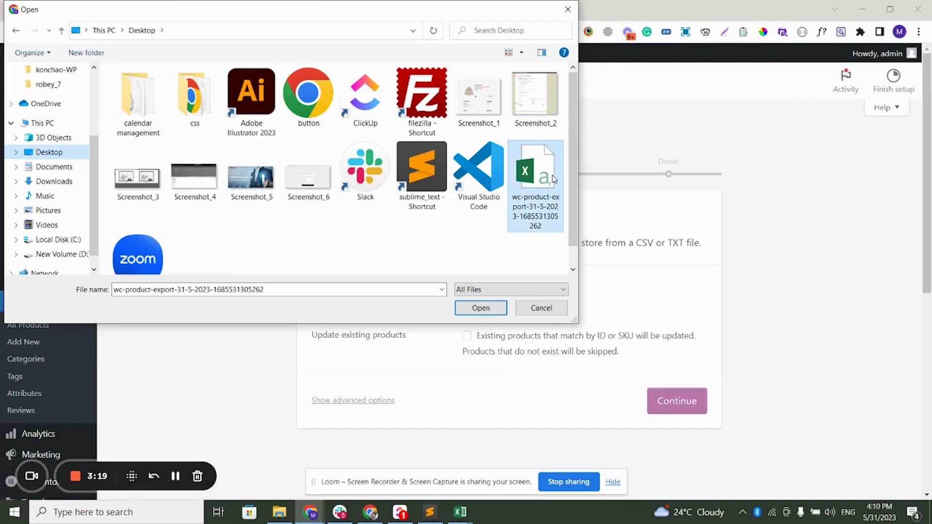
click(481, 308)
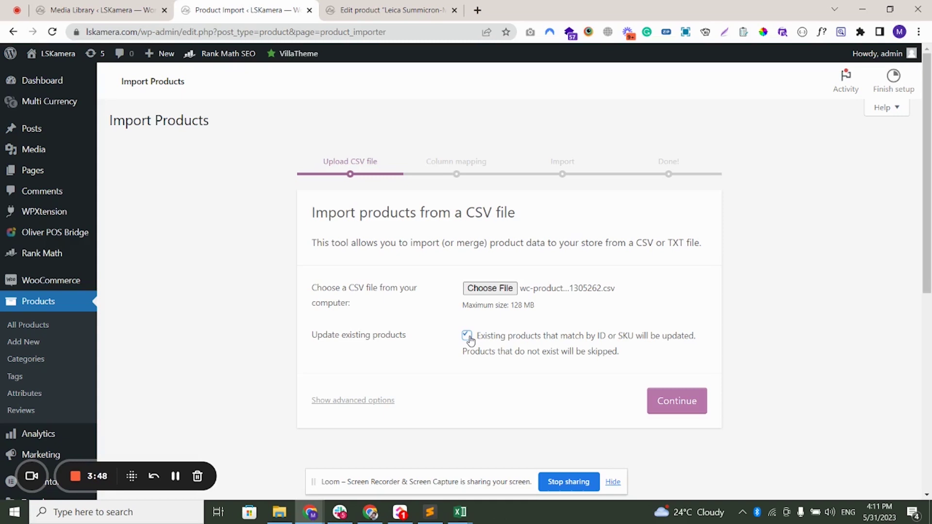
click(682, 401)
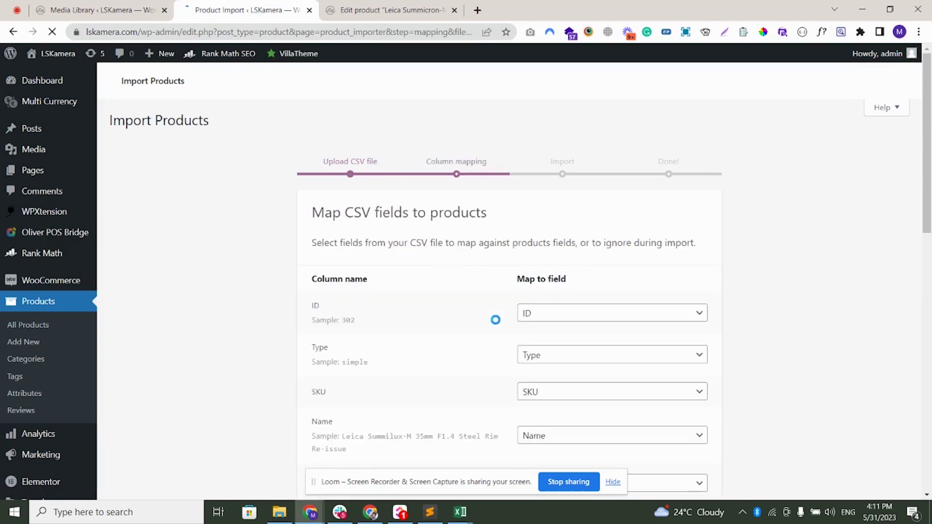
Set the Meta: rank_math_seo_score column at the end of the mapping list to Import as meta data
scroll(502, 334, down, 10)
scroll(502, 334, down, 20)
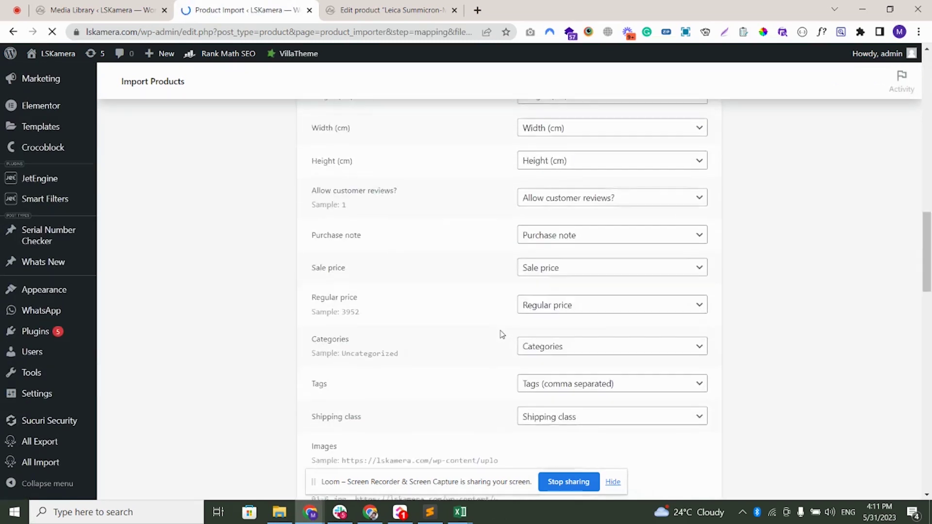
scroll(502, 334, down, 6)
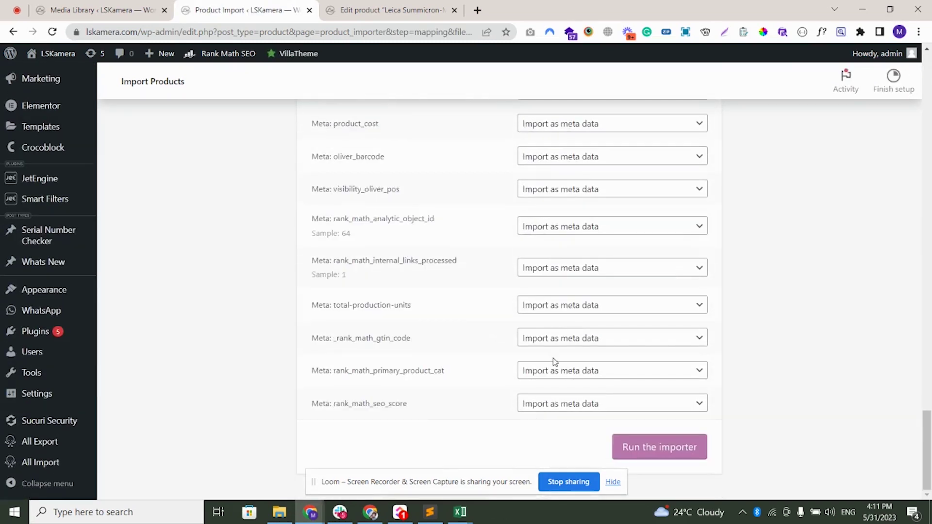
click(546, 406)
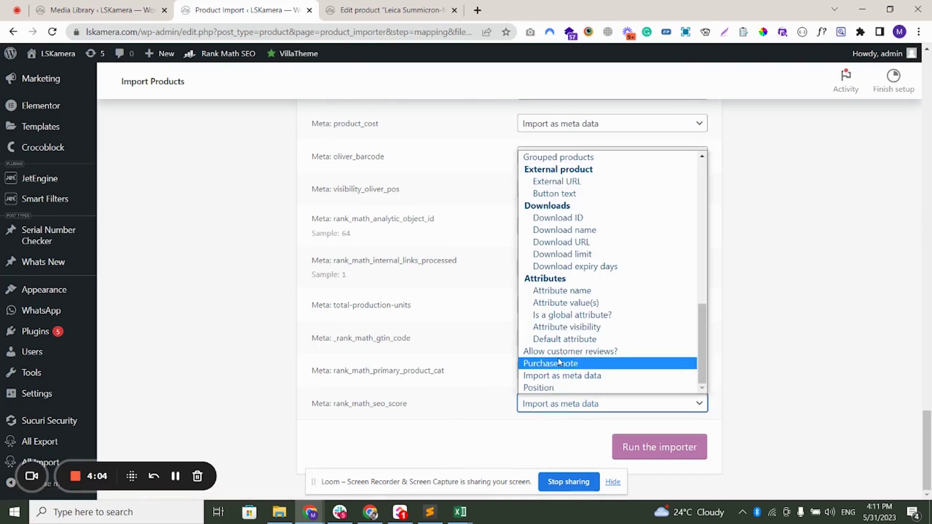
click(563, 377)
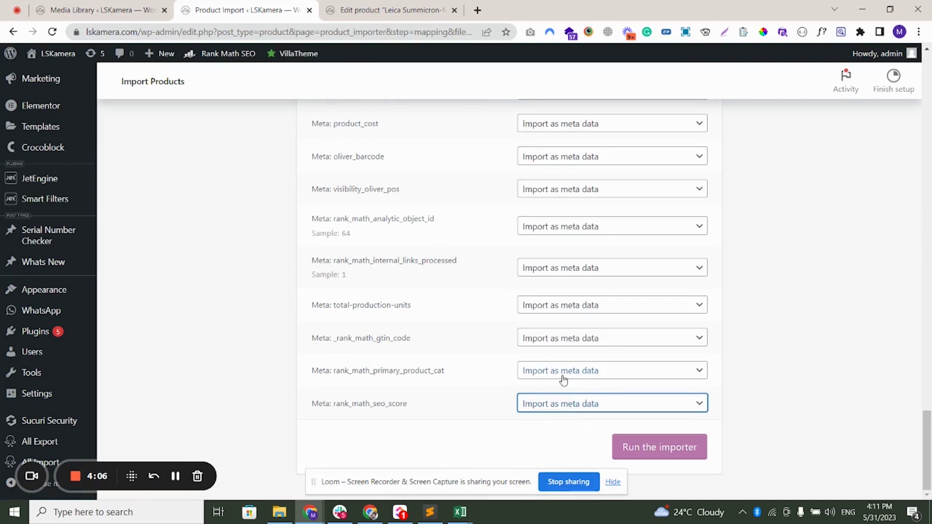
Review the CSV column mappings, checking the custom meta columns and the standard product fields up to ID
scroll(589, 343, up, 12)
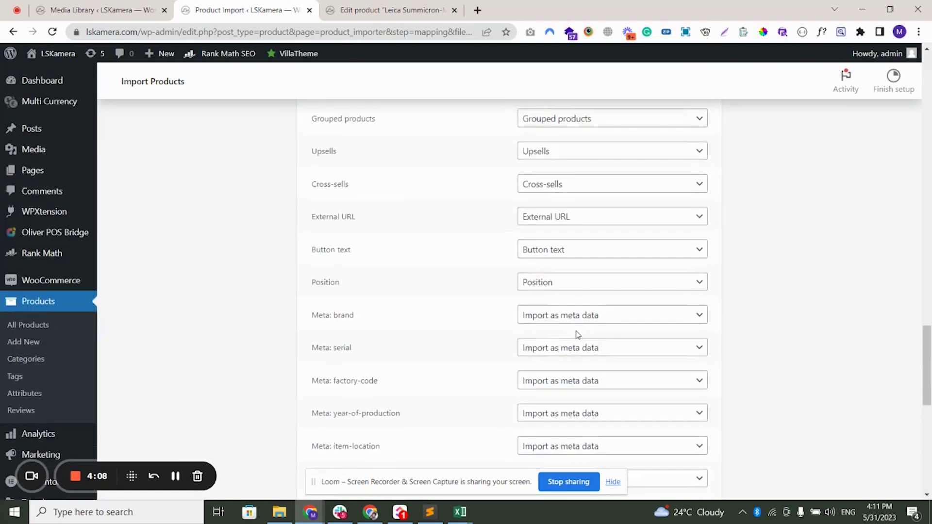
scroll(578, 335, down, 2)
scroll(566, 362, down, 10)
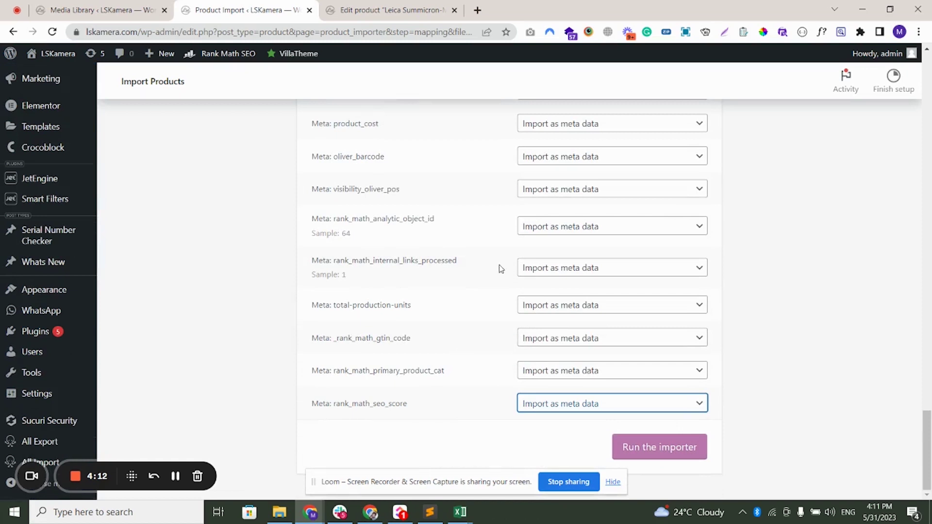
scroll(330, 248, up, 15)
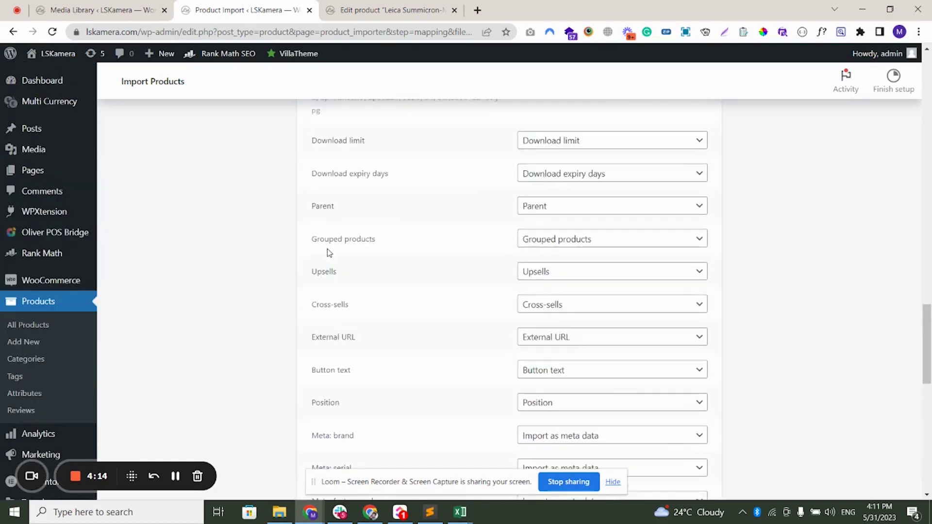
scroll(330, 254, up, 10)
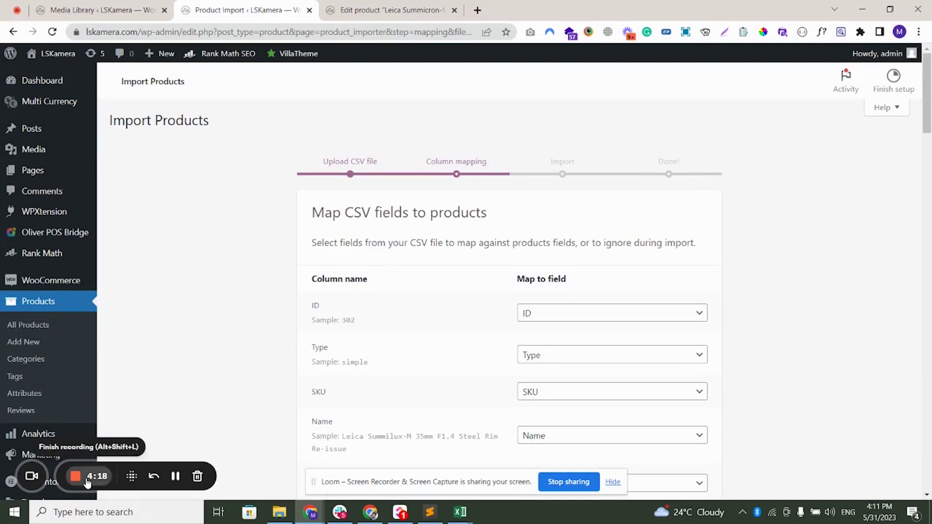
click(77, 478)
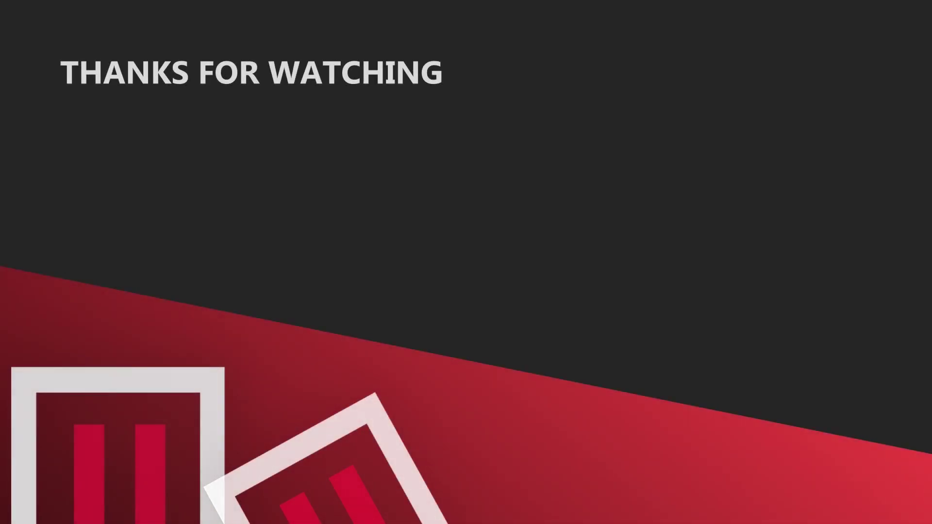